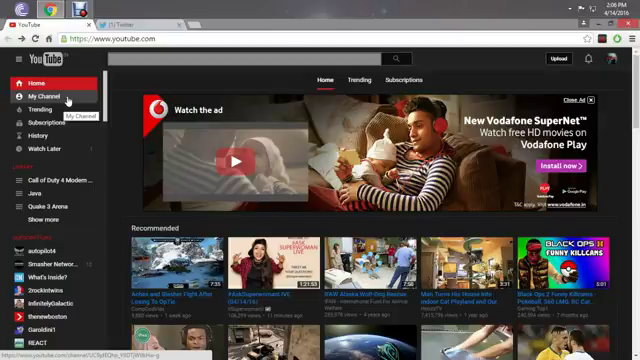
# Open the channel page in a background tab, return to the first tab, and close the channel tab.
pyautogui.click(68, 98)
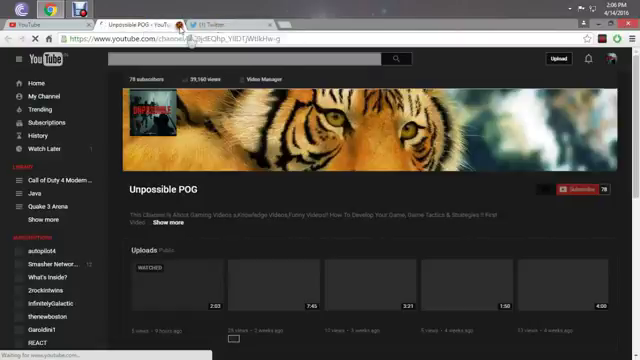
pyautogui.hotkey('ctrl', '1')
pyautogui.click(178, 24)
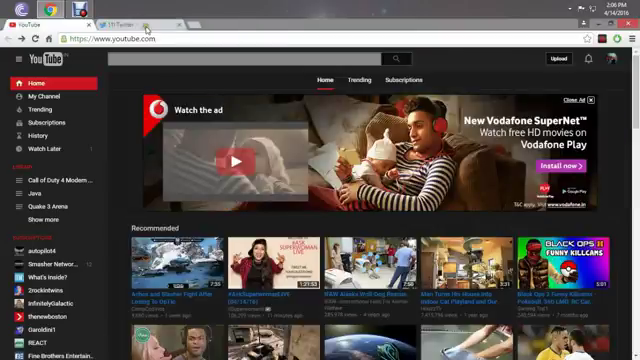
# On the Twitter home timeline, middle-click the second tweet's author name to open their profile in the background.
pyautogui.click(145, 25)
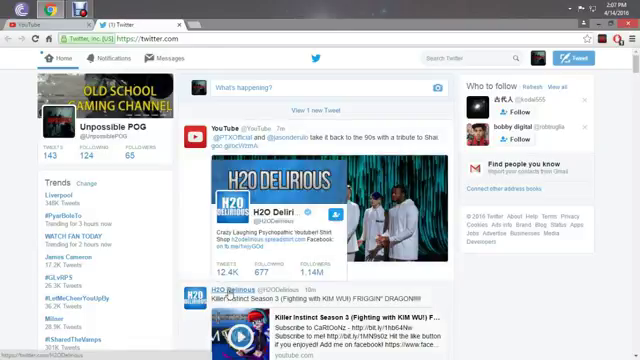
pyautogui.moveTo(230, 290)
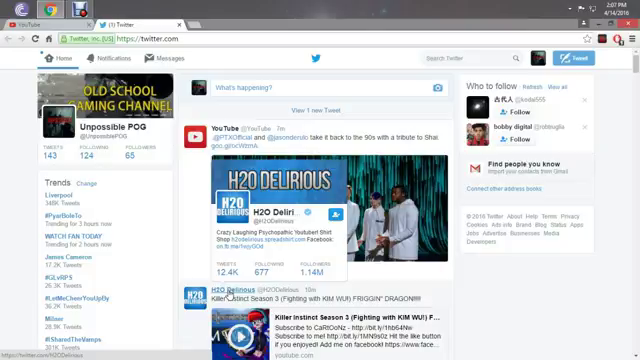
pyautogui.middleClick(228, 292)
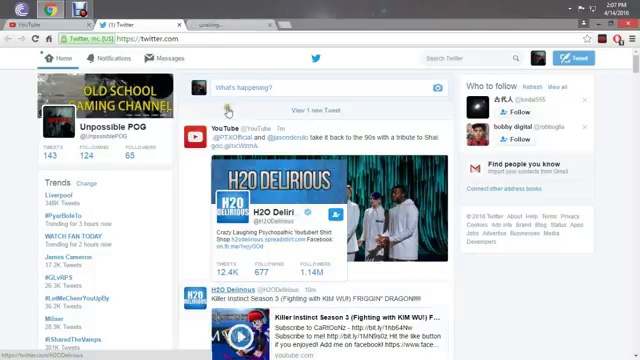